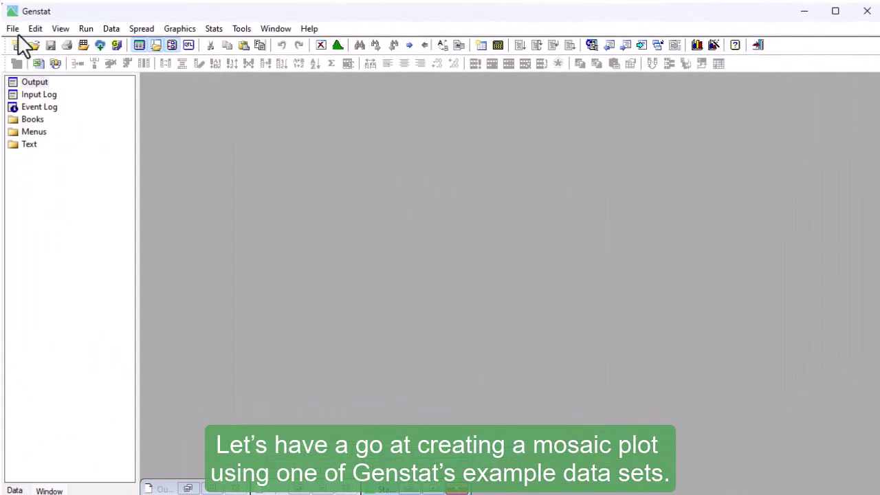
Search the example data sets for 'titanic' and load Titanic.gsh into a spreadsheet.
left_click(13, 29)
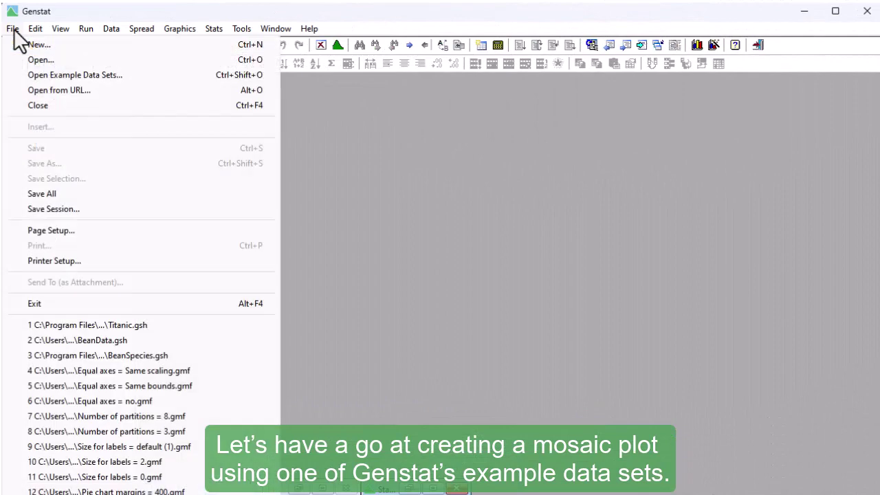
left_click(20, 77)
type("titanic")
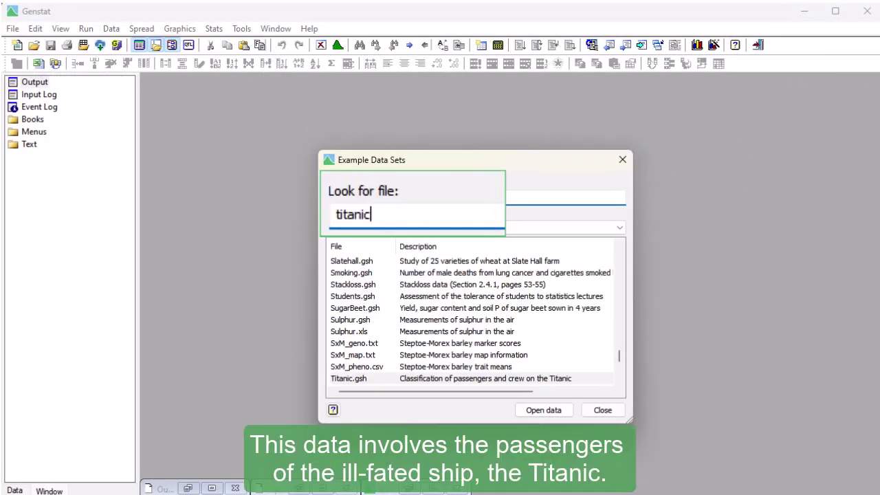
left_click(367, 379)
left_click(527, 410)
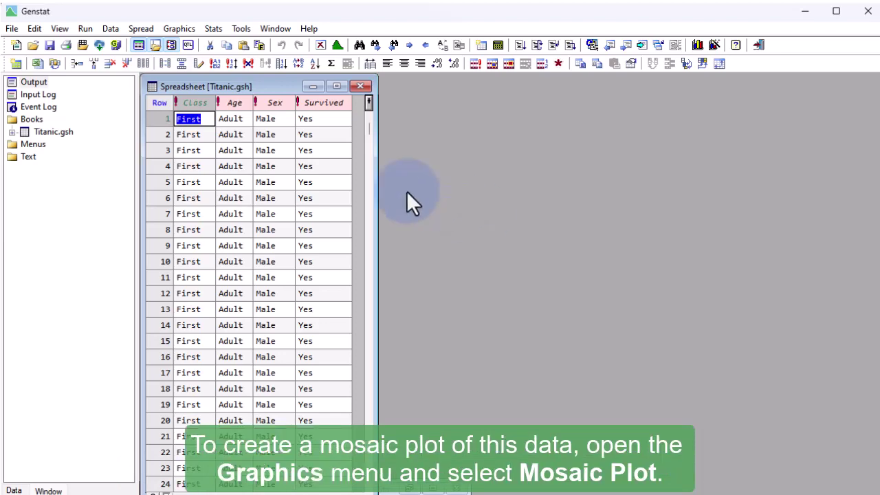
Open the Mosaic Plot dialog from the Graphics menu.
left_click(173, 27)
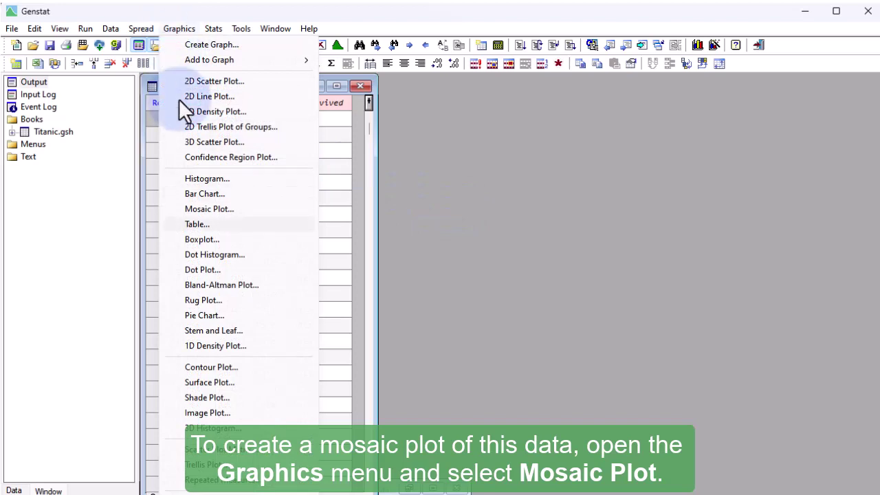
left_click(206, 208)
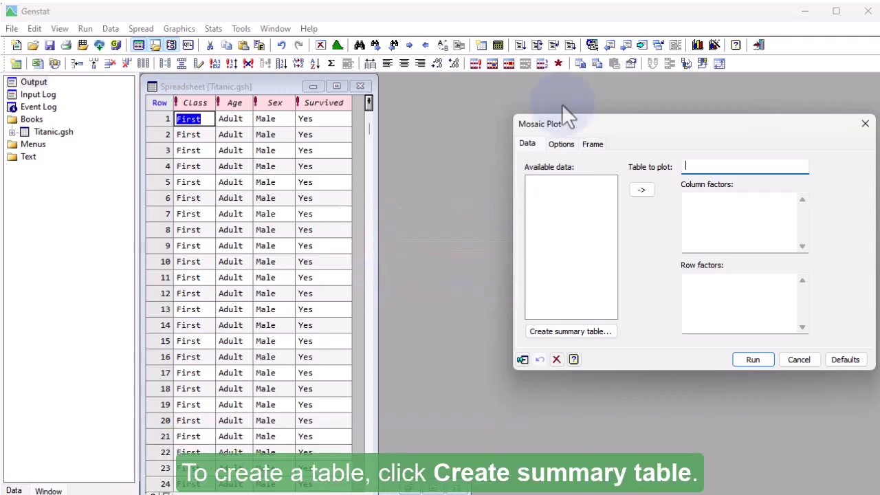
Create a frequency table grouped by Age, Class, Sex and Survived, saved as TitanicCounts.
left_click(562, 332)
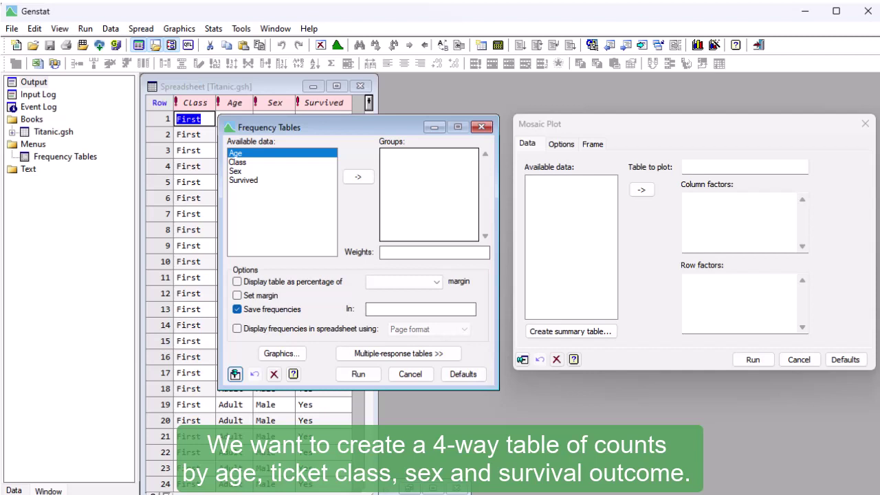
left_click(257, 180, "shift")
left_click(362, 177)
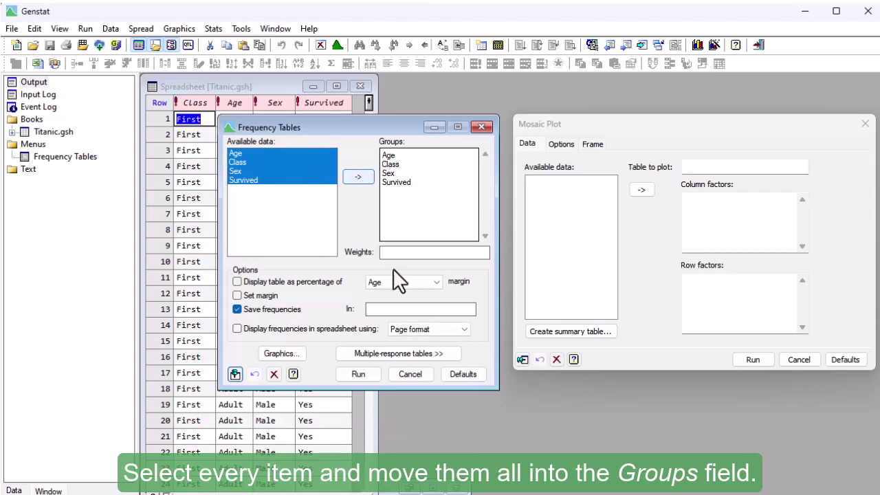
left_click(405, 309)
type("Titan")
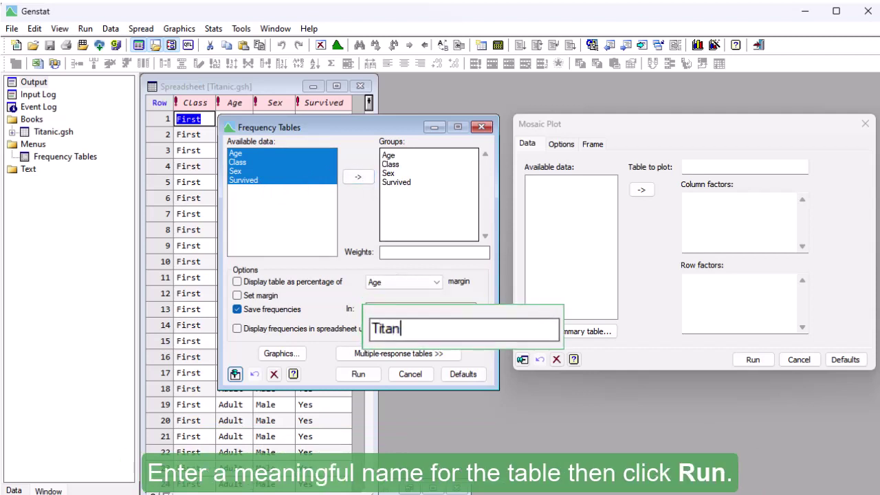
type("icCounts")
left_click(357, 373)
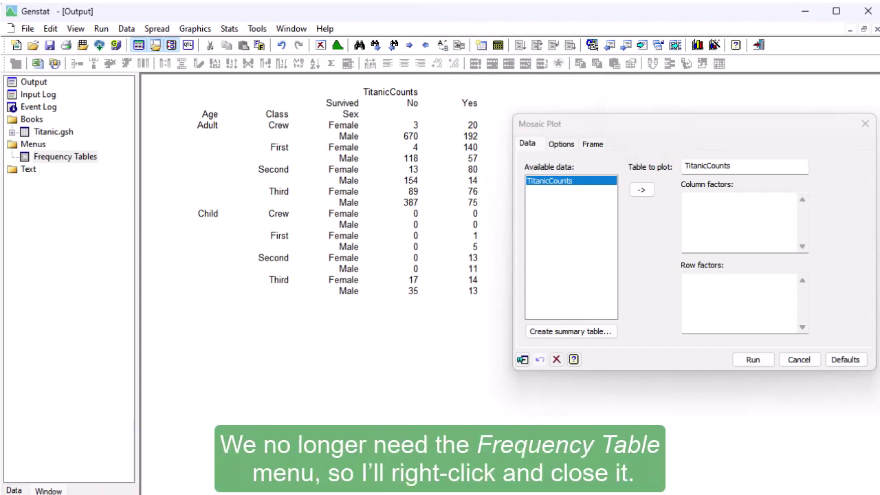
Close the Frequency Tables menu from the Menus list.
right_click(77, 156)
left_click(103, 178)
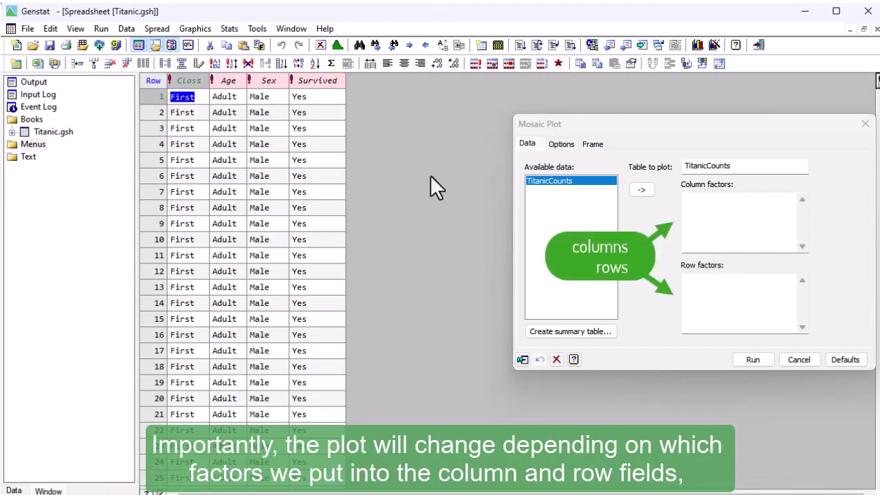
double_click(592, 180)
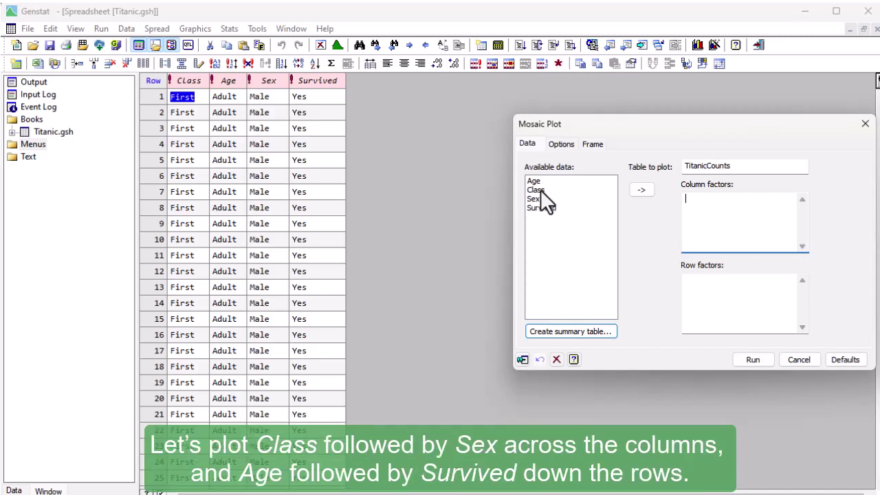
Assign Class and Sex as column factors, and Age and Survived as row factors.
left_click_drag(540, 190, 540, 205)
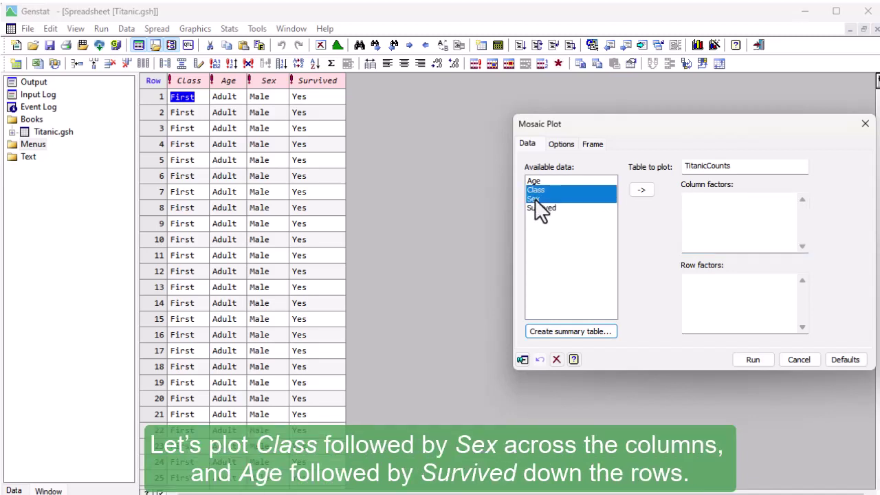
left_click(641, 190)
left_click(710, 301)
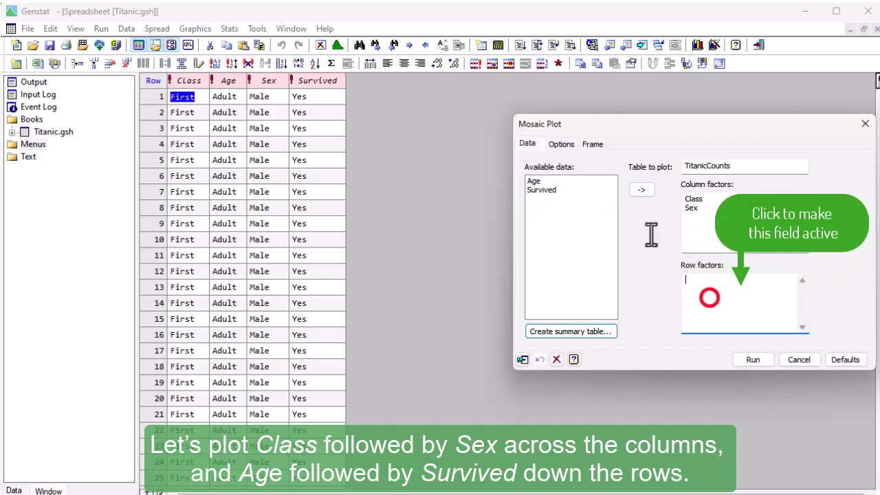
left_click(541, 180)
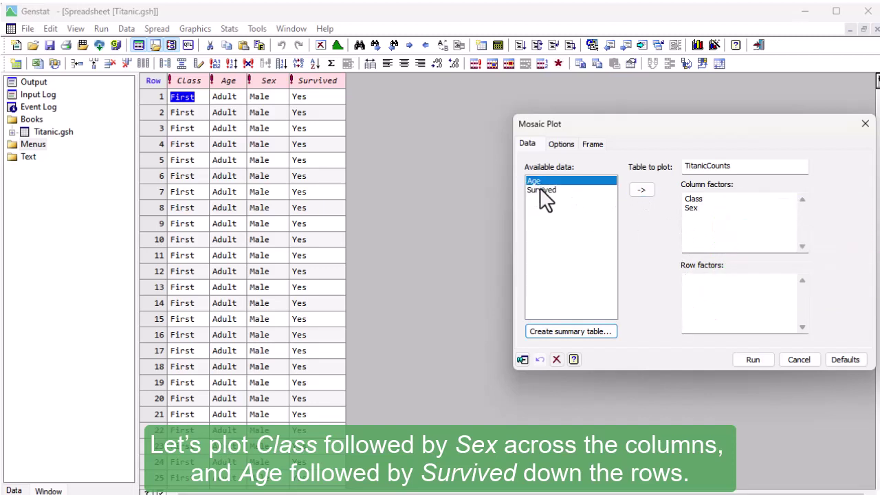
left_click(540, 189, "shift")
left_click(642, 191)
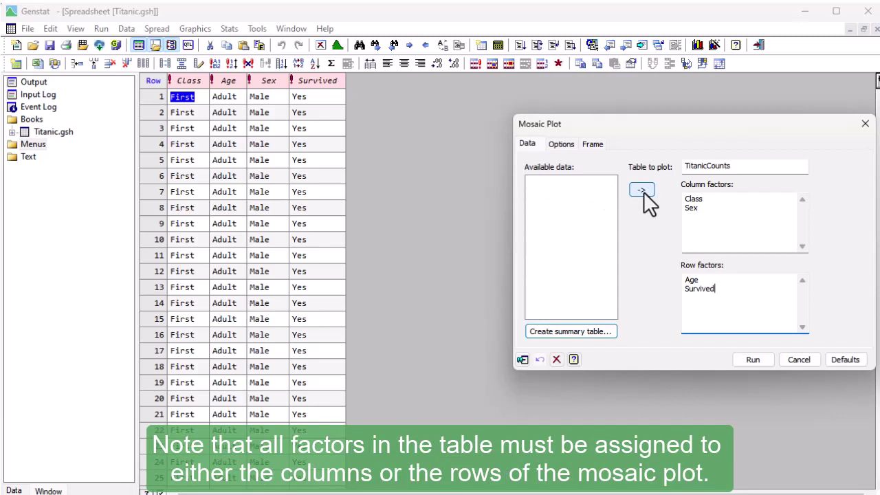
Enter the graph title 'Titanic survival outcome by ticket class, age and sex', leaving font unchanged.
left_click(566, 141)
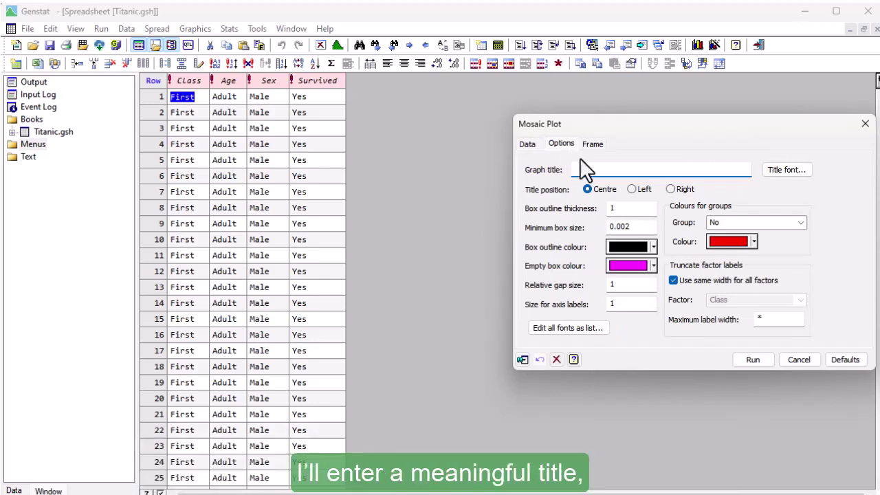
type("Titanic survival outcome by ticket class, age and sex")
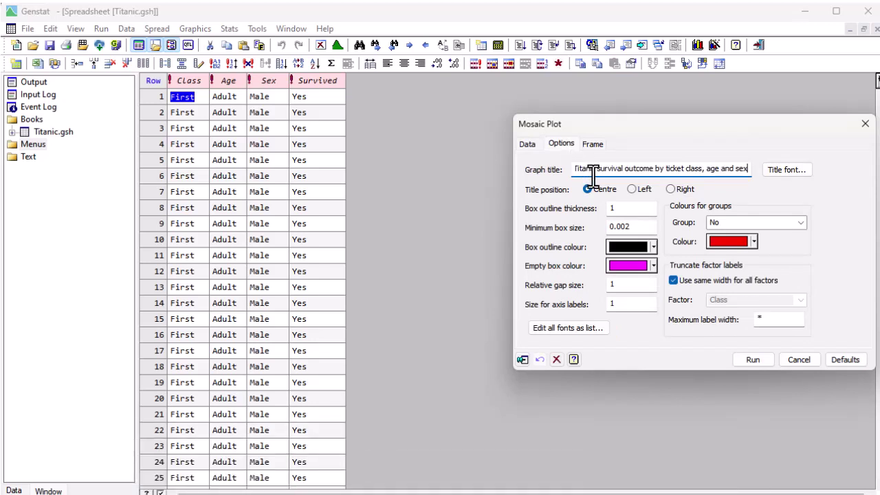
left_click(785, 169)
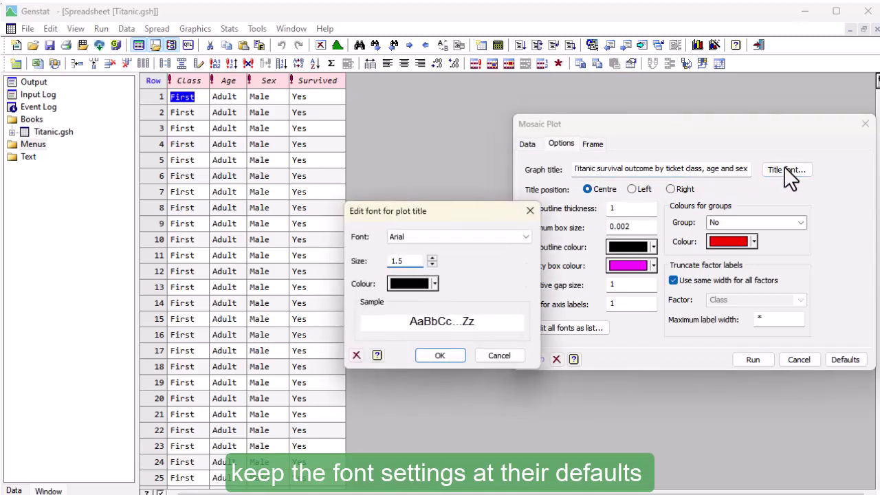
left_click(529, 211)
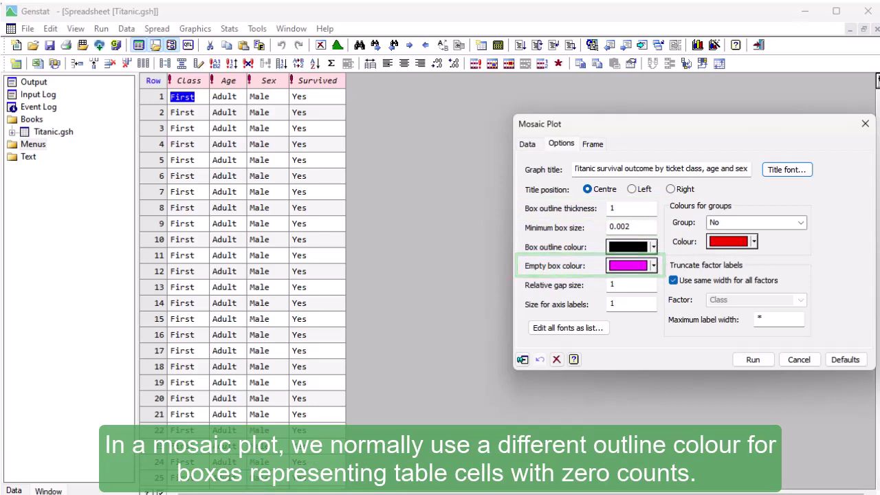
Change the empty box colour from magenta to purple.
left_click(653, 265)
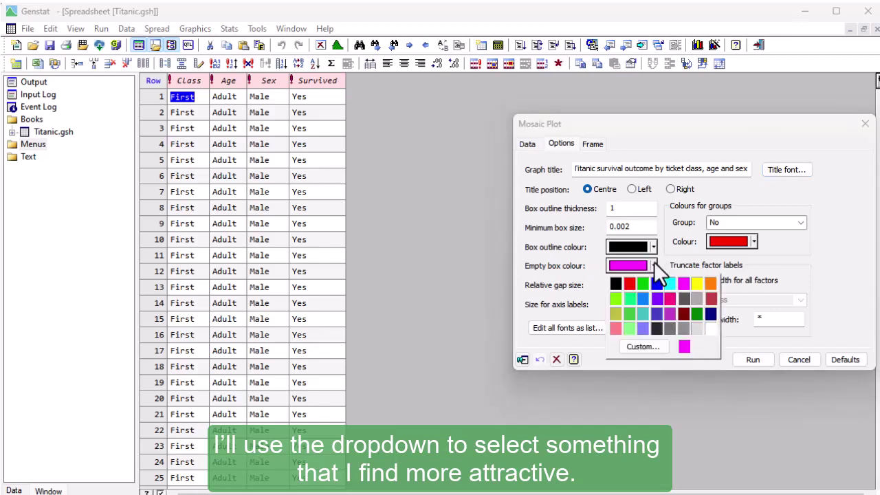
left_click(657, 300)
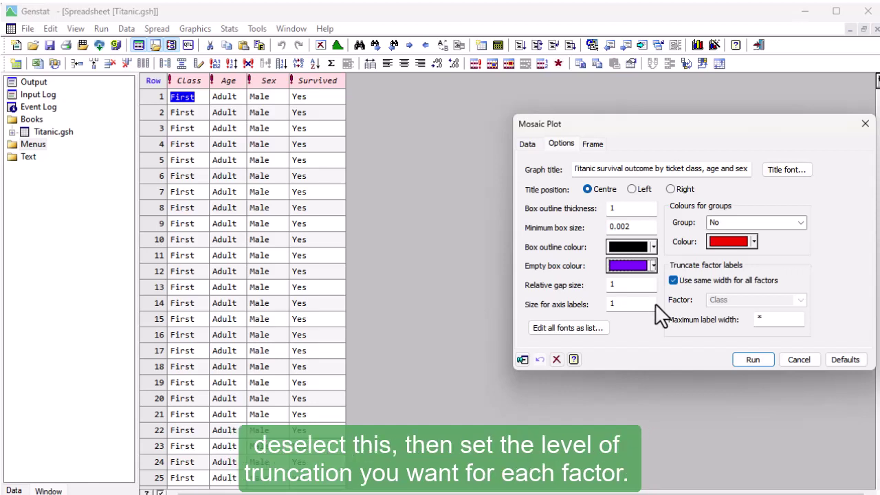
left_click(673, 280)
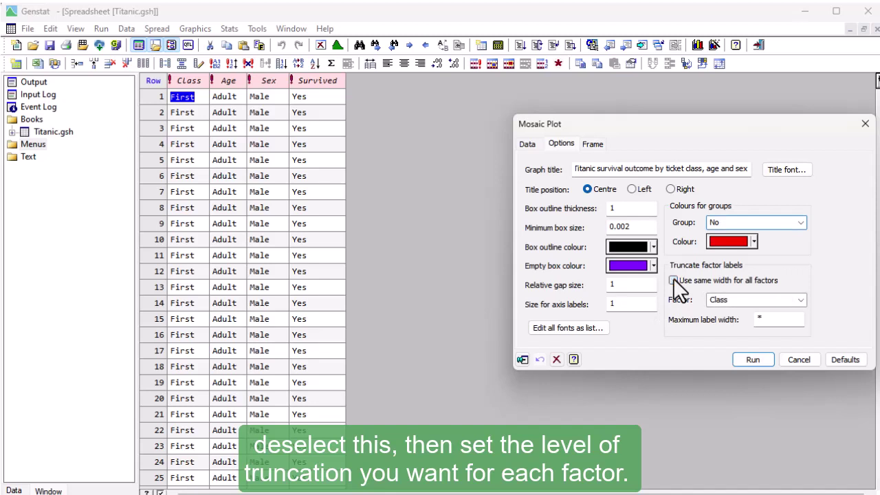
left_click(800, 298)
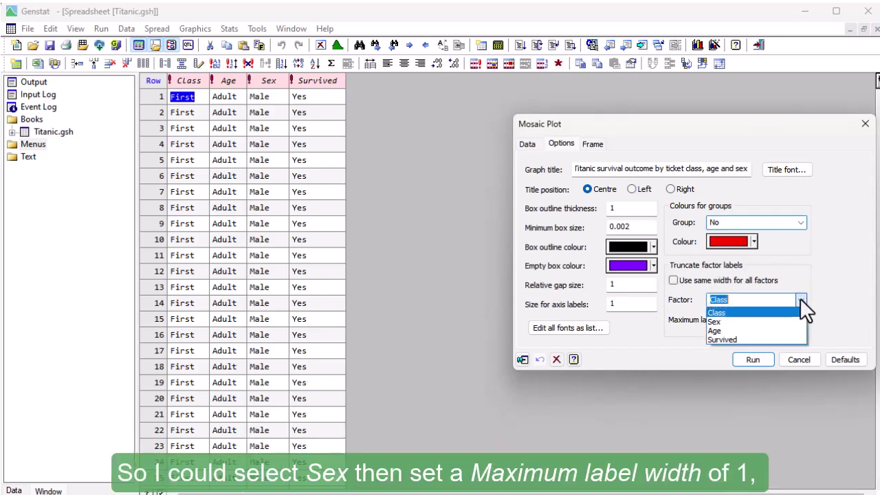
left_click(749, 321)
left_click(762, 319)
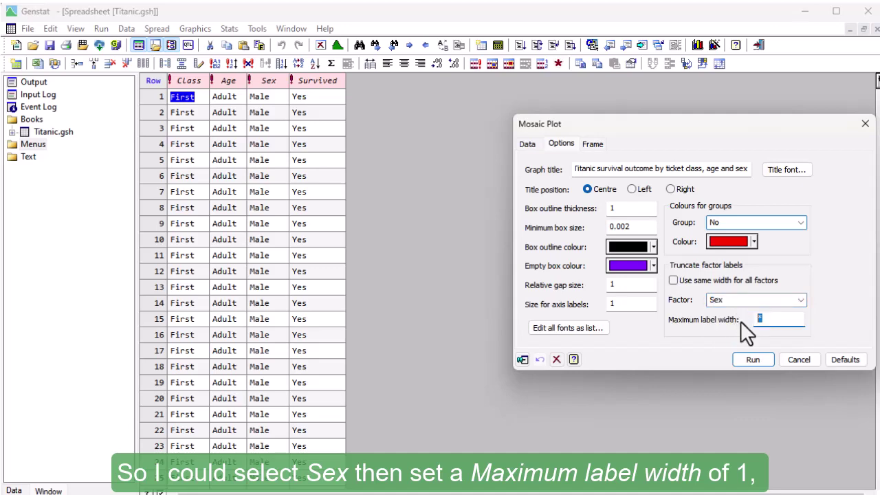
type("1")
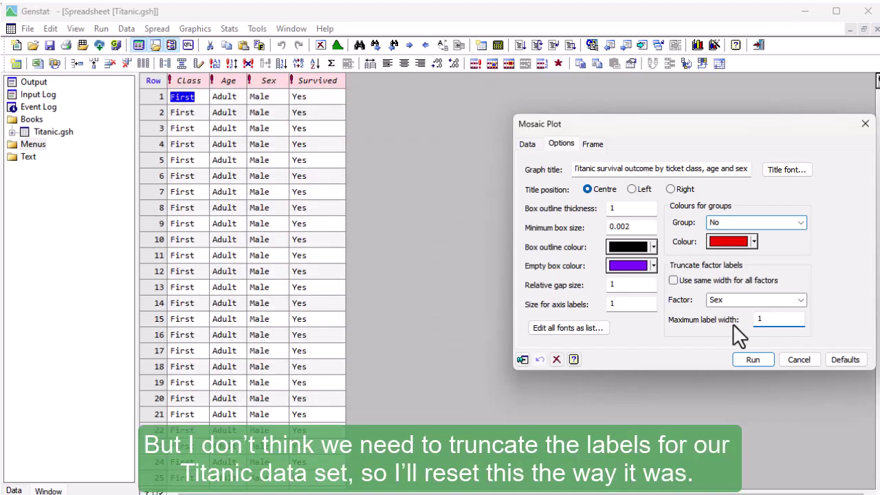
left_click(673, 279)
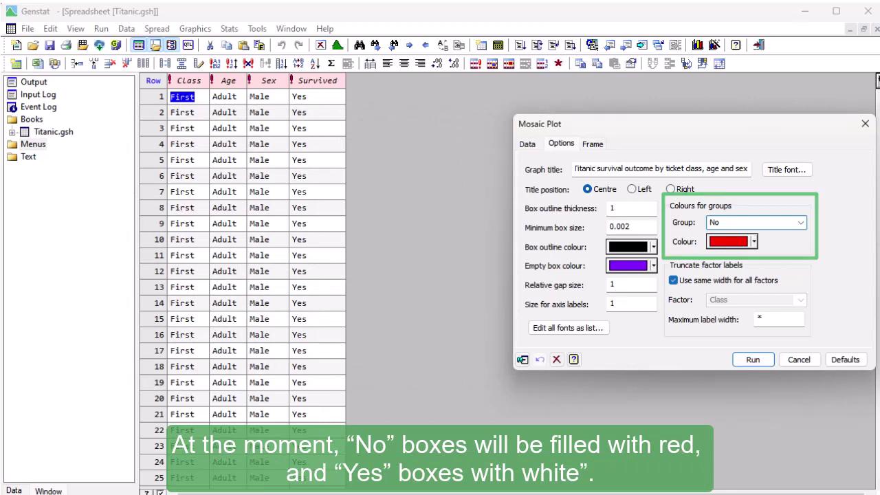
Set the Survived group colours: navy for No boxes, yellow for Yes boxes.
left_click(751, 242)
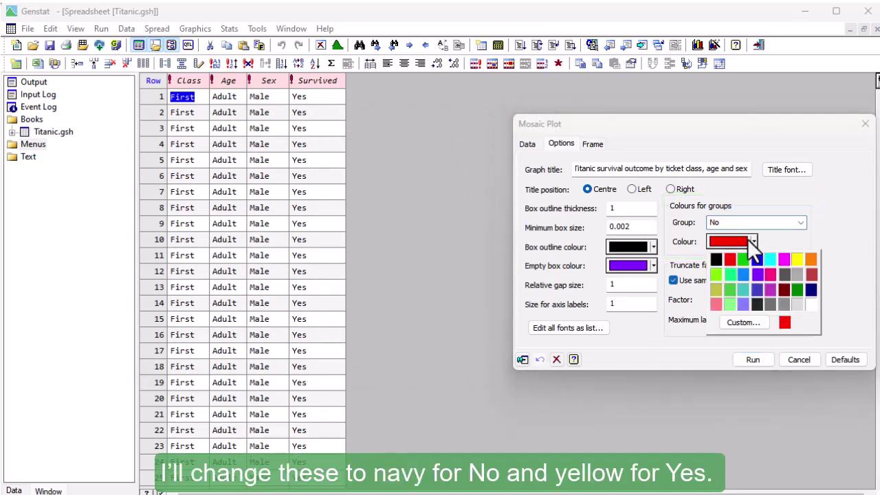
left_click(811, 289)
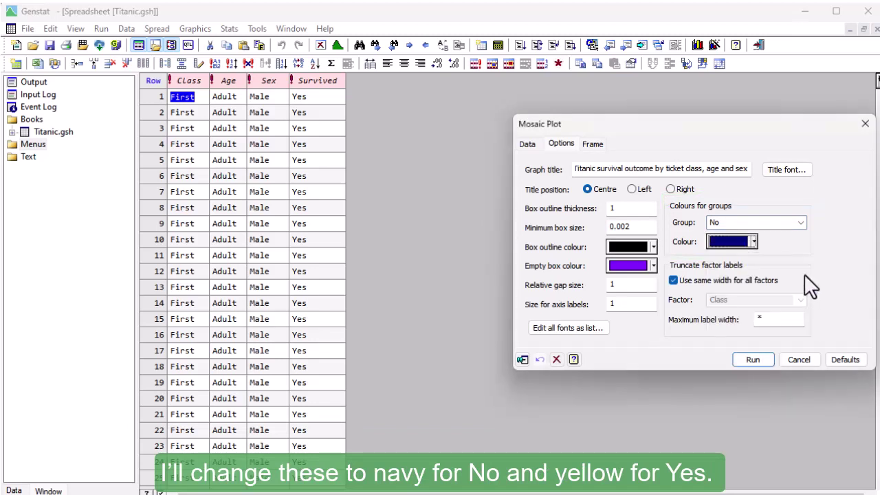
left_click(801, 222)
left_click(749, 241)
left_click(752, 242)
left_click(798, 259)
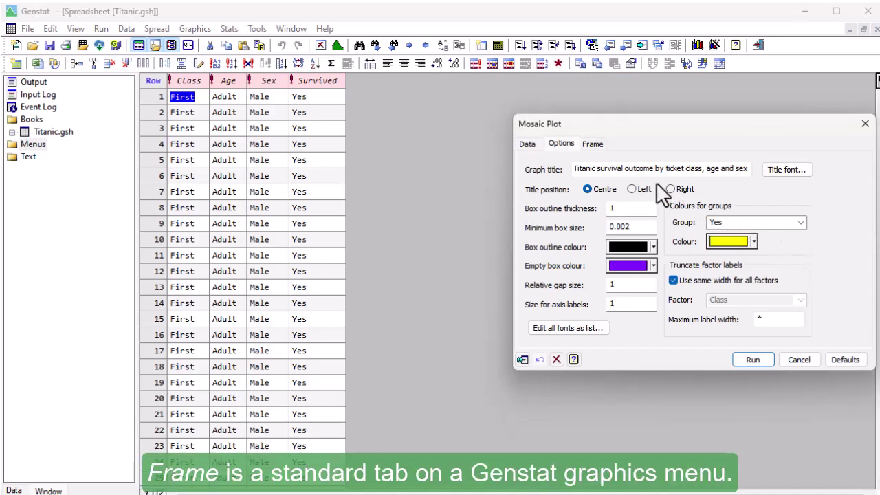
Show the Frame settings, leaving graph region X 0–0.75, Y 0.25–1 and window 3.
left_click(596, 144)
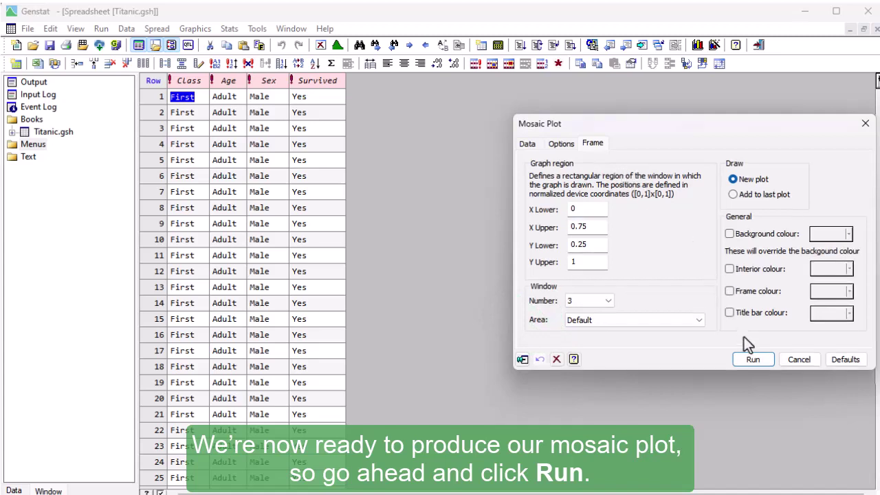
Run the mosaic plot so it appears in the Graphics Viewer.
left_click(749, 359)
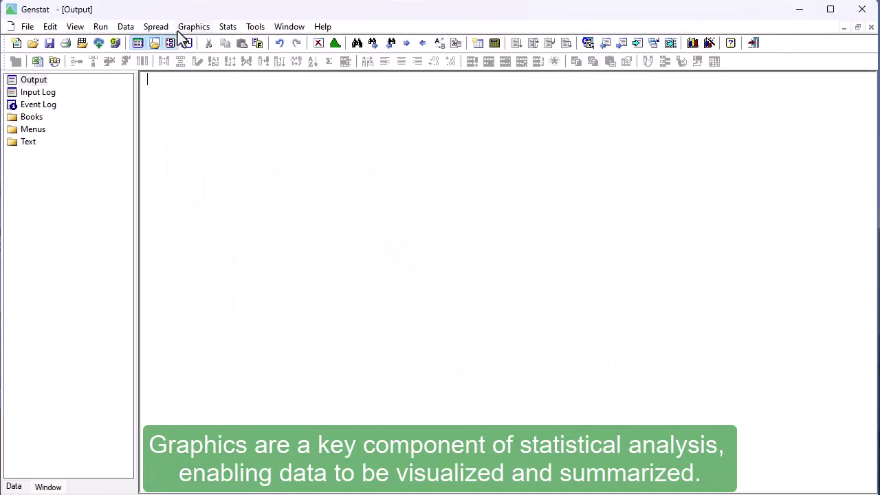
Check the Graphics menu, then show the Genstat Guides list with the Graphics Guide entry.
left_click(192, 27)
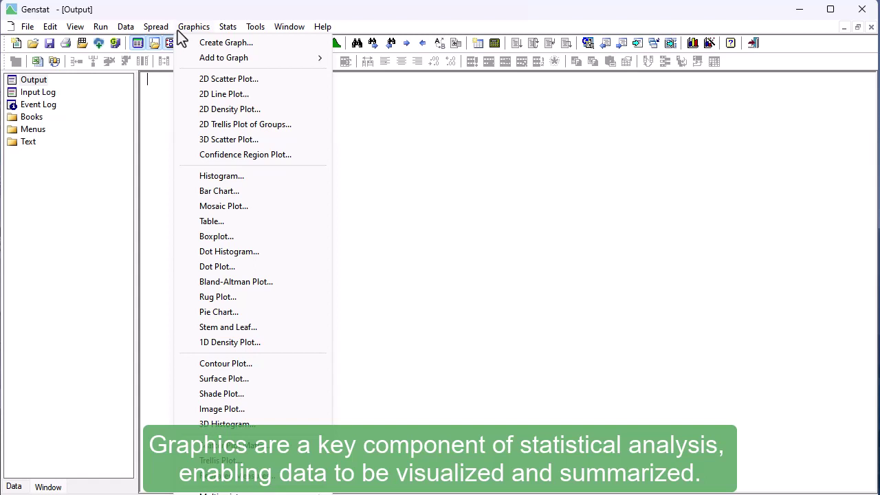
left_click(322, 27)
mouse_move(322, 93)
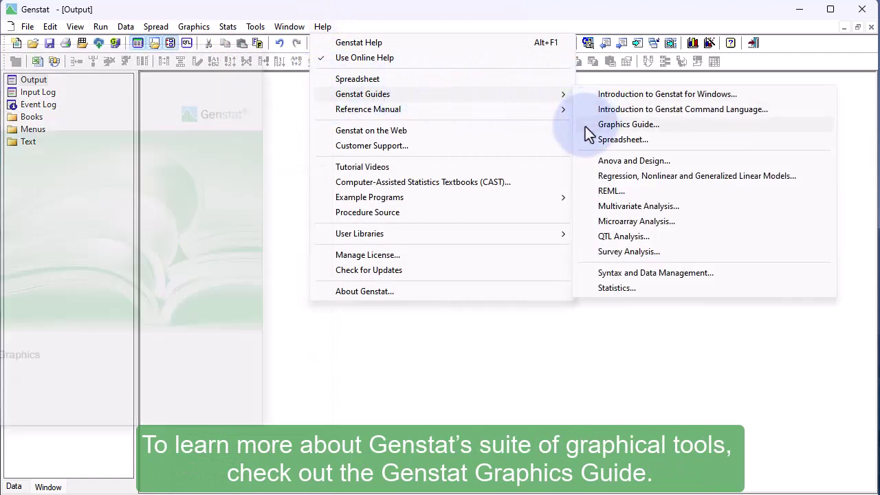